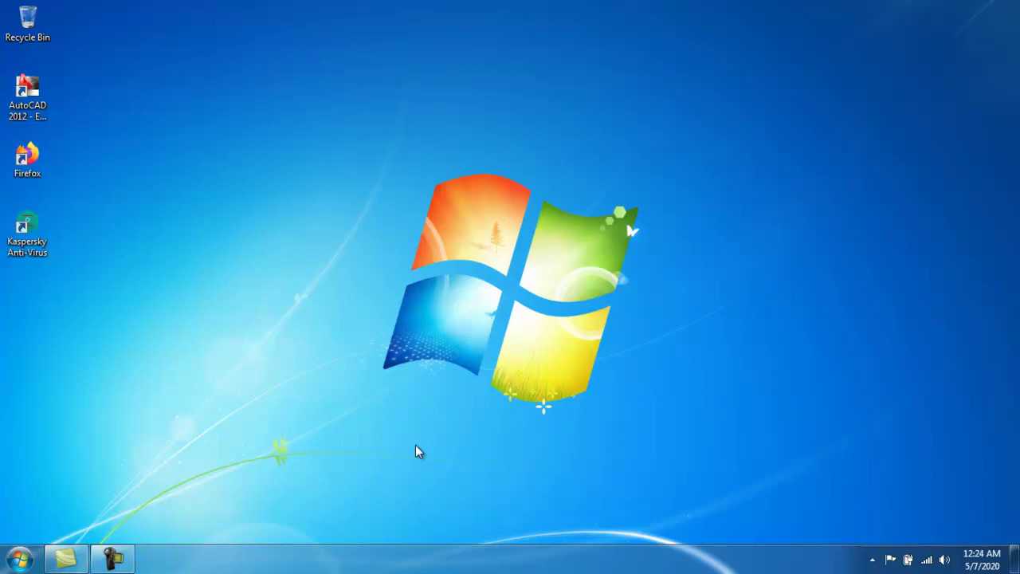
Launch AutoCAD 2012 from its desktop shortcut to get a blank Drawing1
left_click(36, 99)
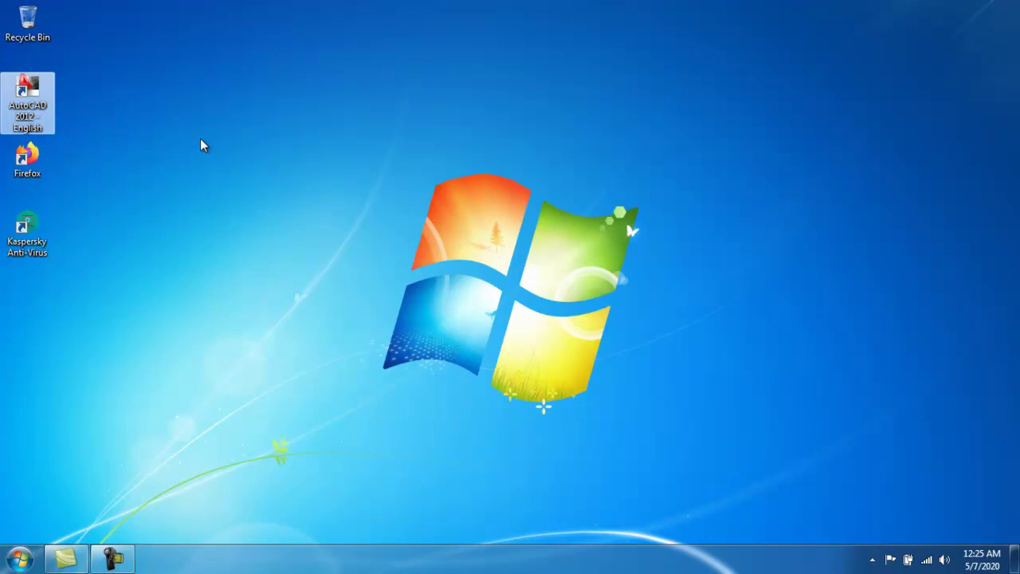
key("Return")
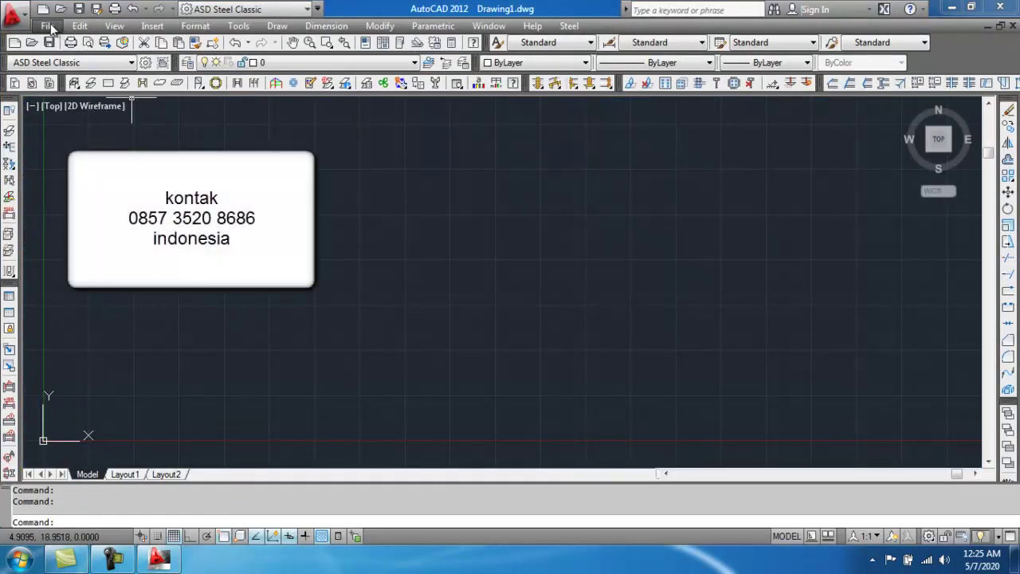
Create a new drawing, Drawing2, from the LATIHAN DWT template
left_click(48, 26)
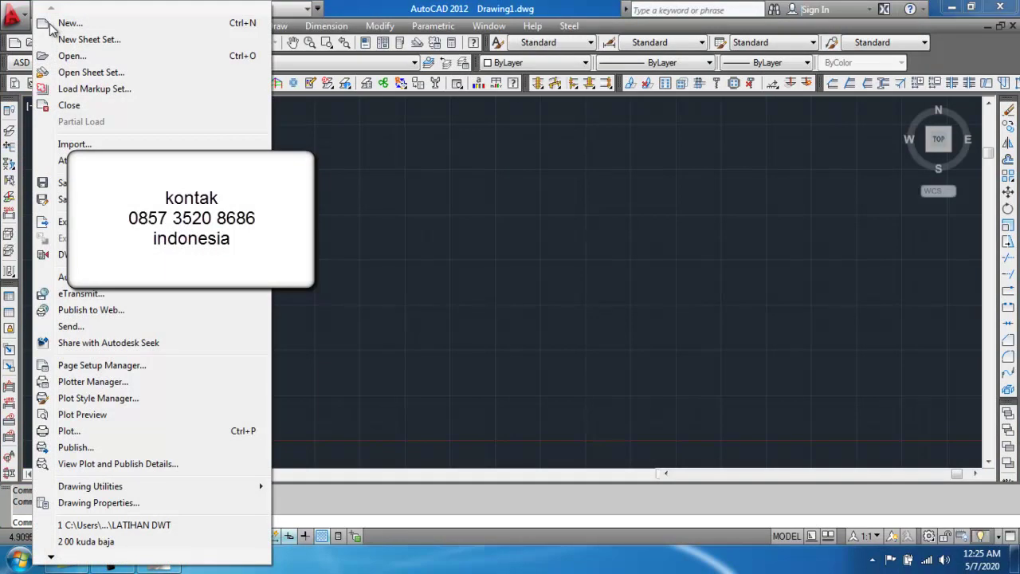
left_click(68, 23)
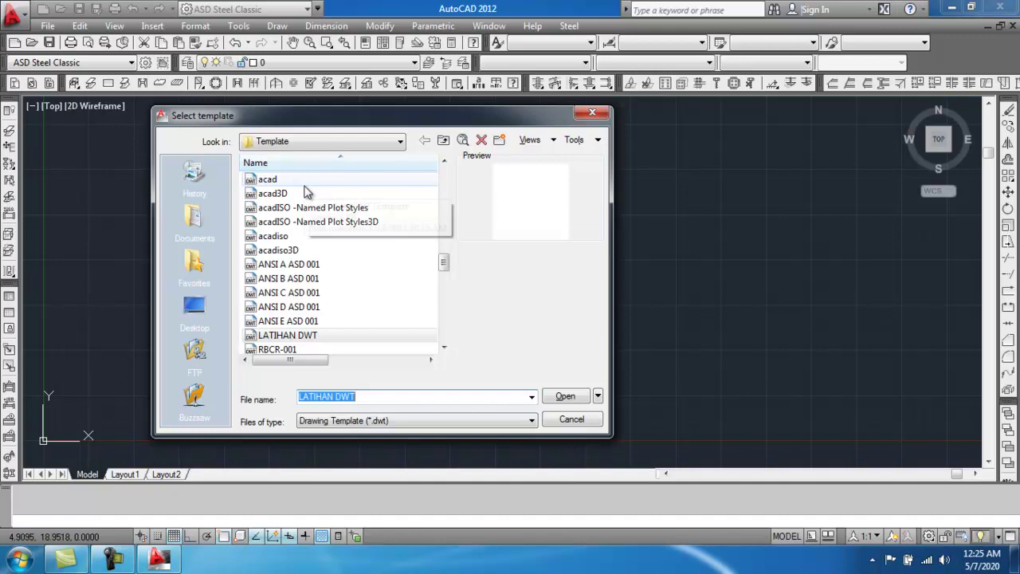
left_click(305, 185)
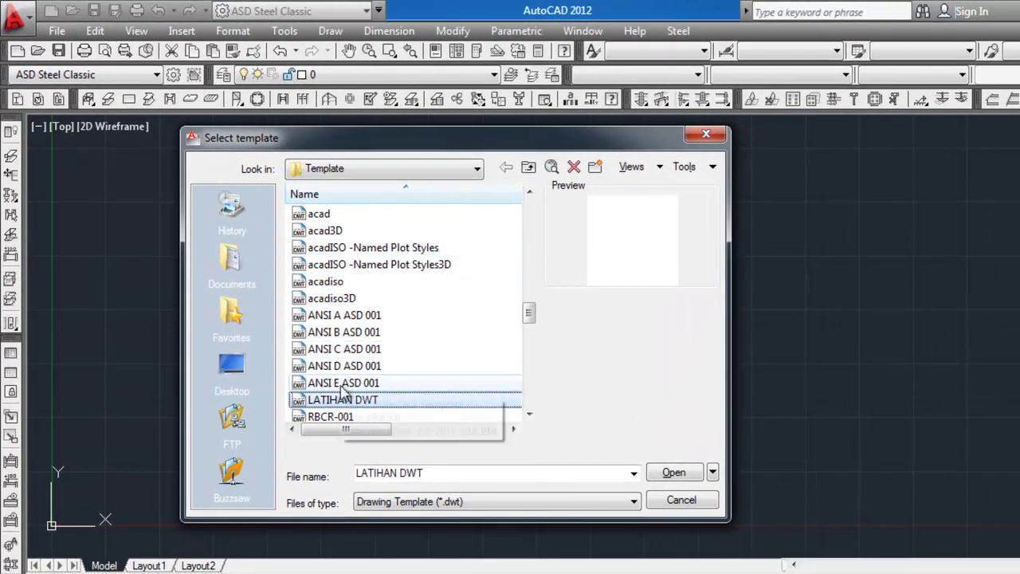
left_click(673, 474)
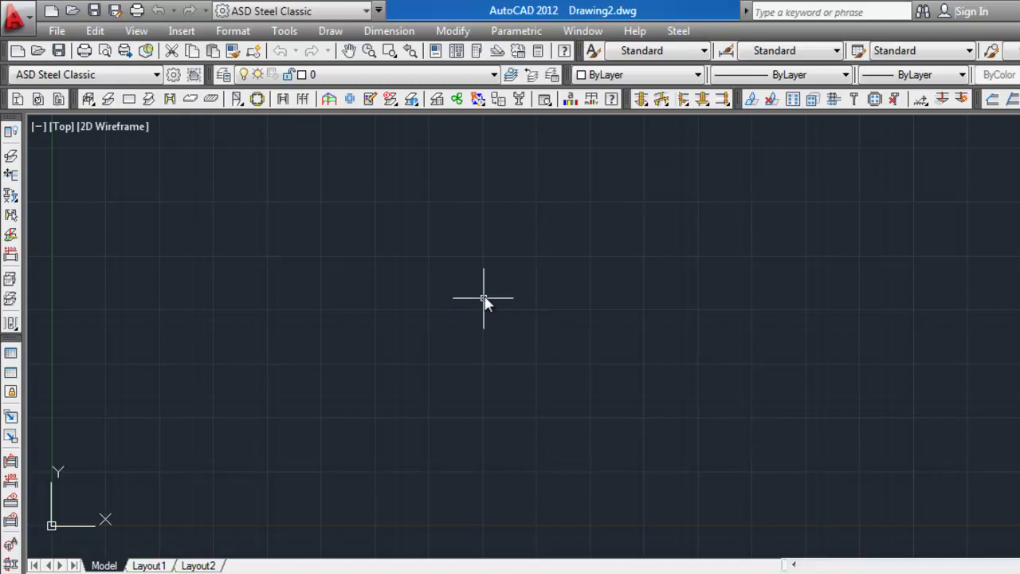
left_click(57, 32)
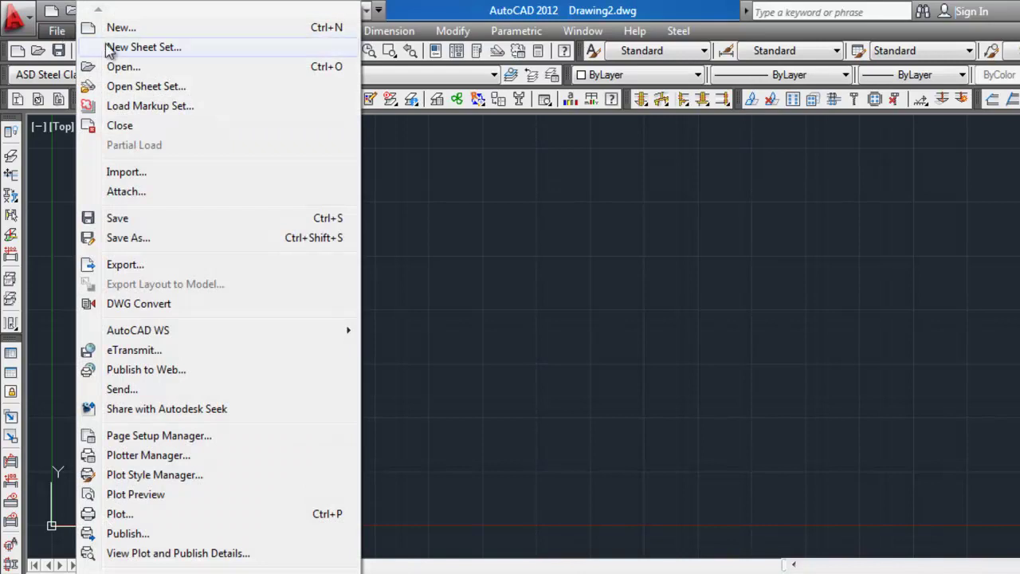
left_click(406, 138)
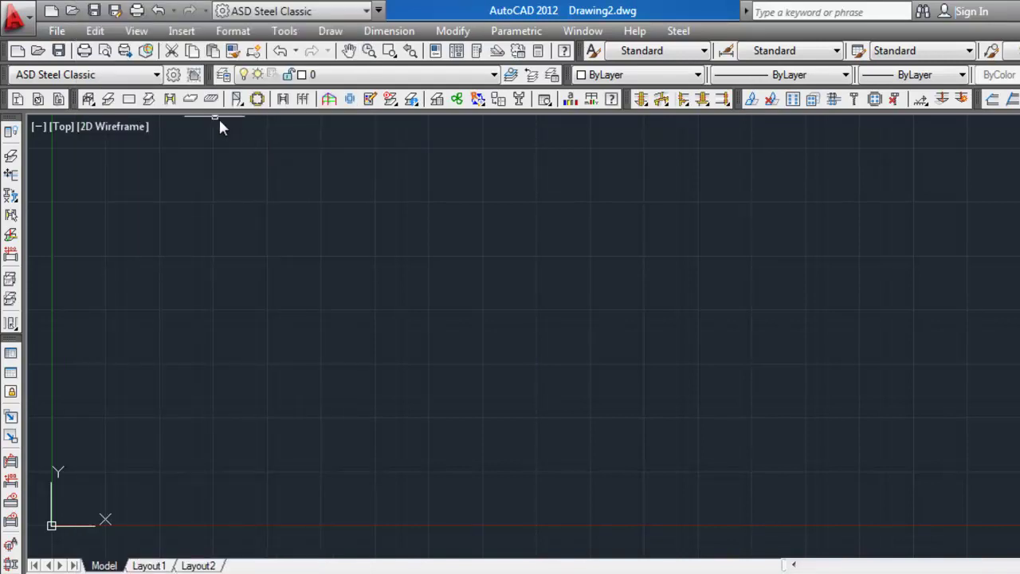
left_click(98, 34)
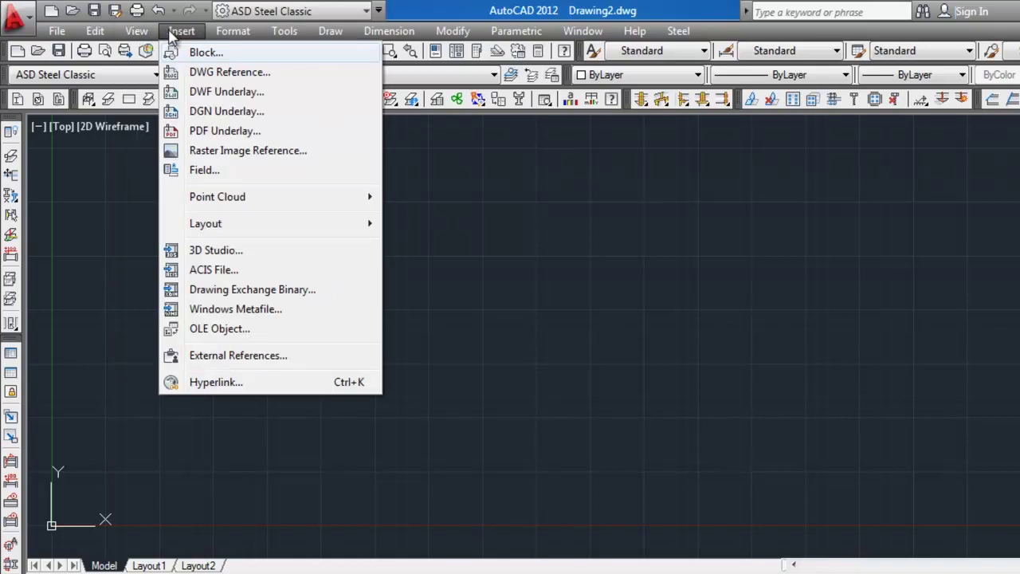
left_click(169, 31)
left_click(233, 30)
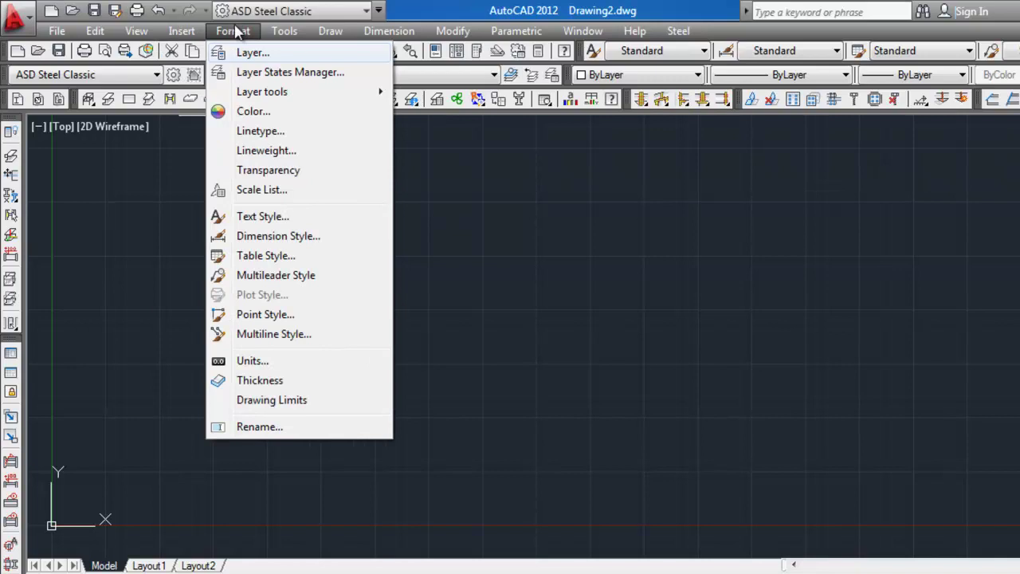
left_click(285, 31)
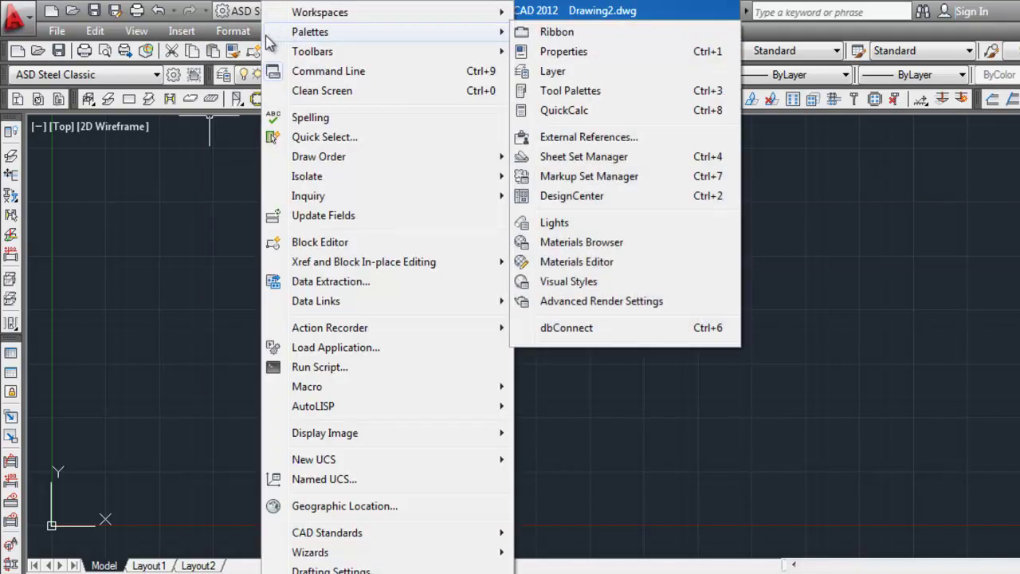
left_click(234, 30)
left_click(331, 30)
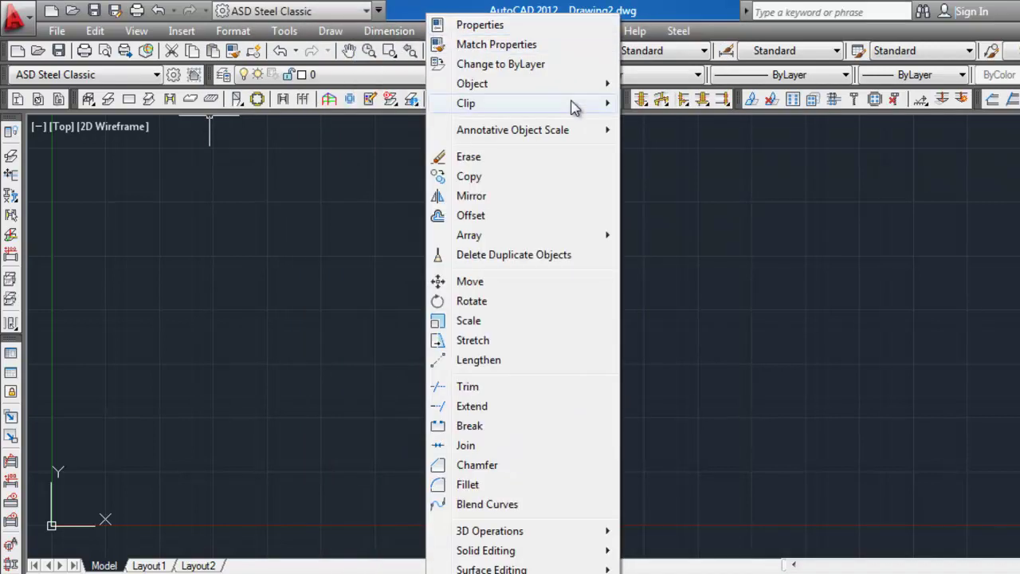
left_click(652, 171)
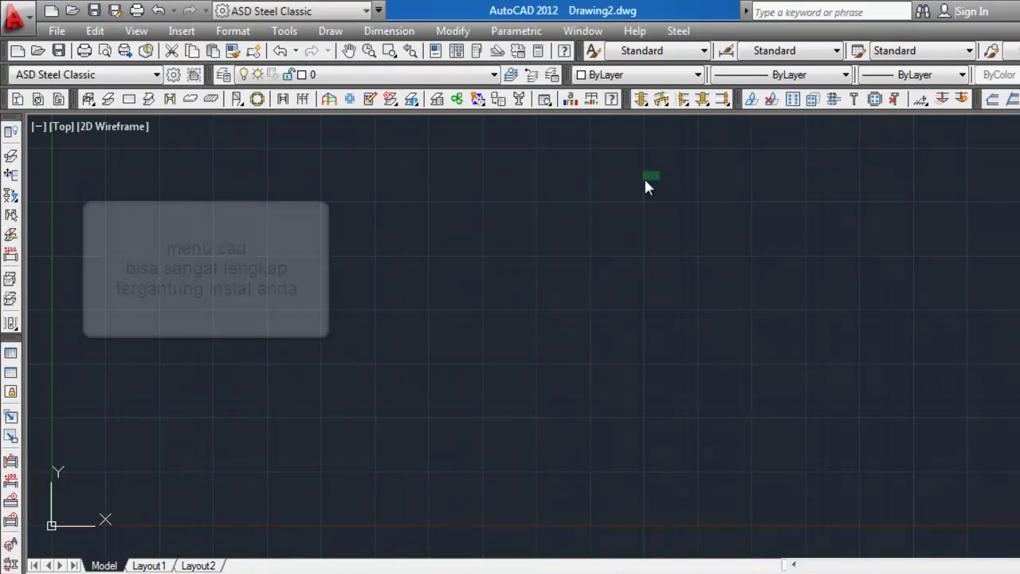
left_click(523, 36)
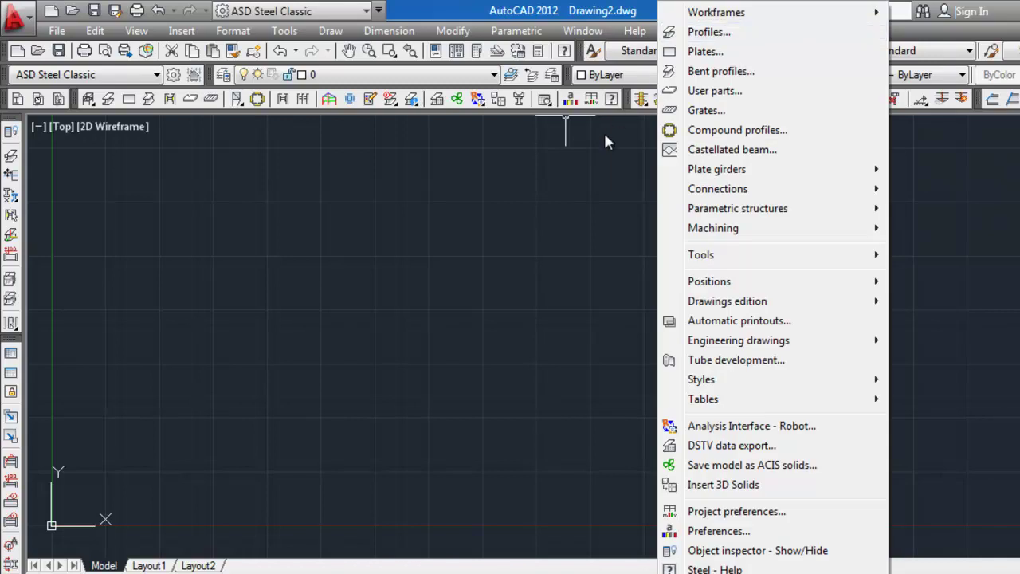
left_click(562, 190)
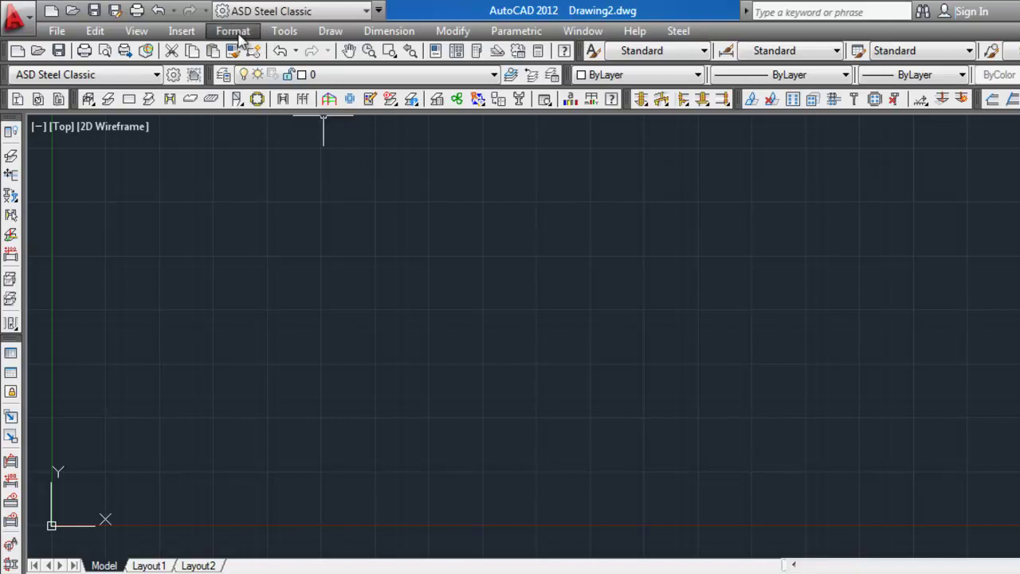
Bring up the Drawing Units dialog from the Format menu
left_click(234, 31)
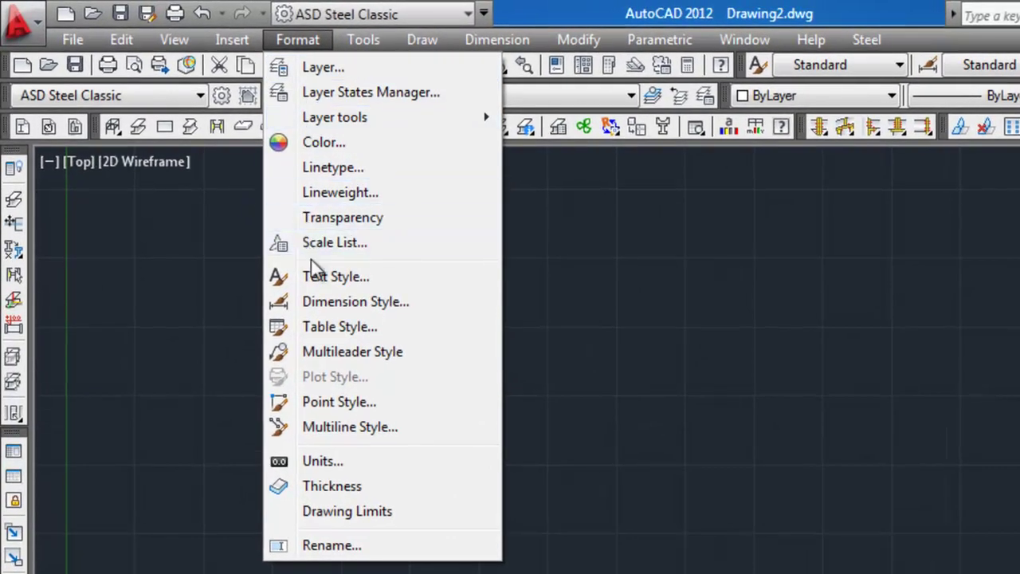
left_click(321, 464)
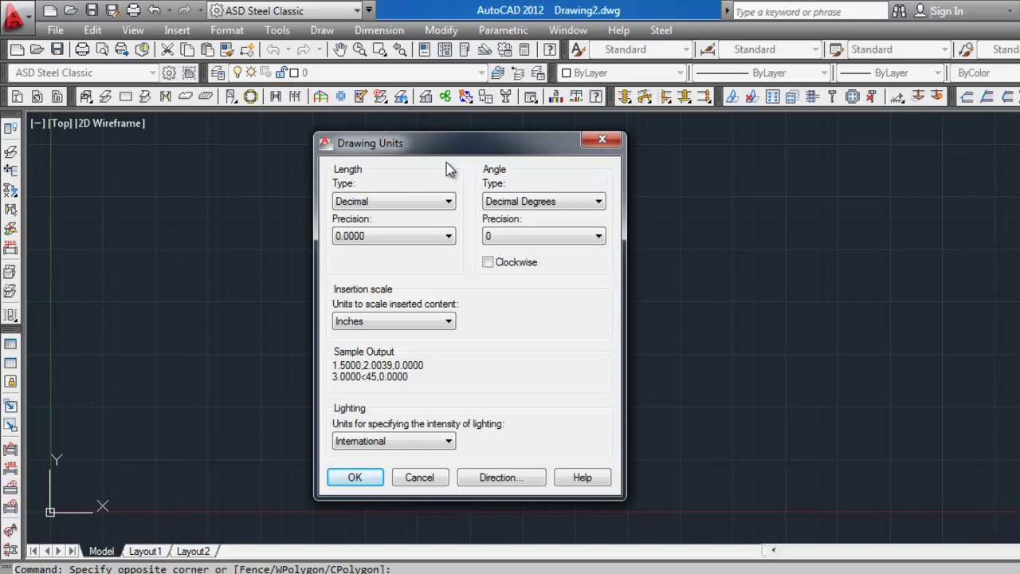
left_click(449, 202)
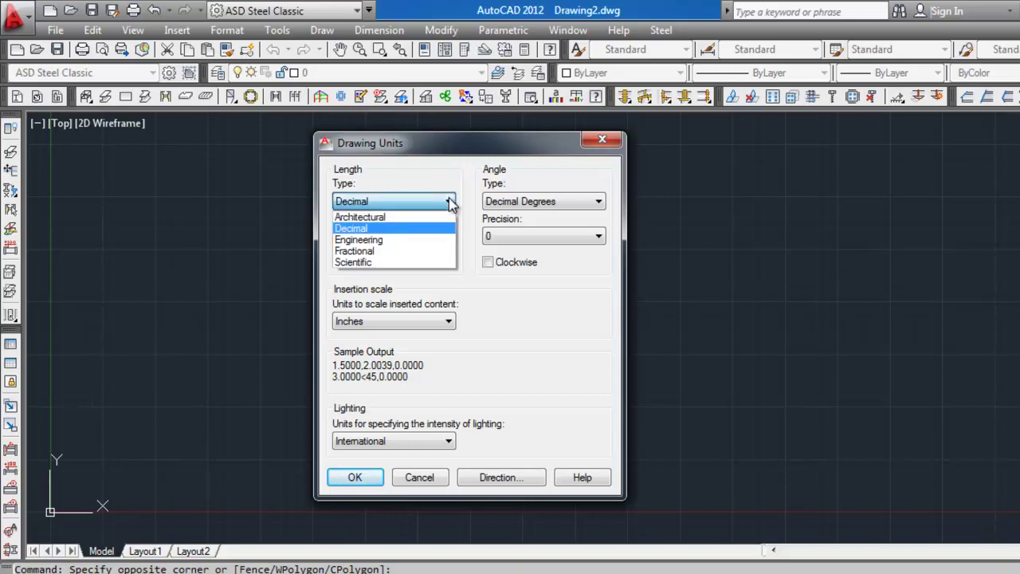
left_click(399, 217)
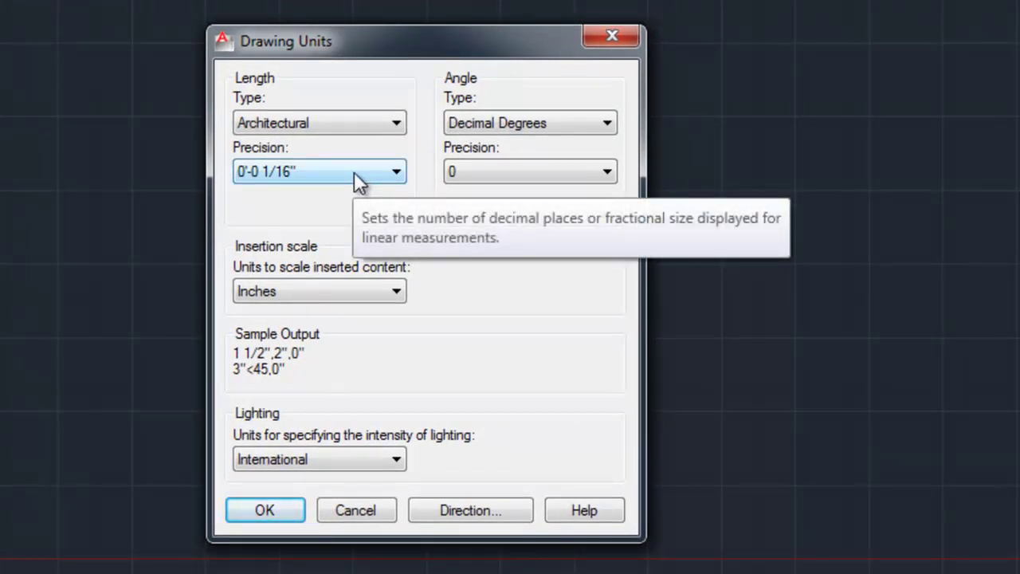
left_click(382, 125)
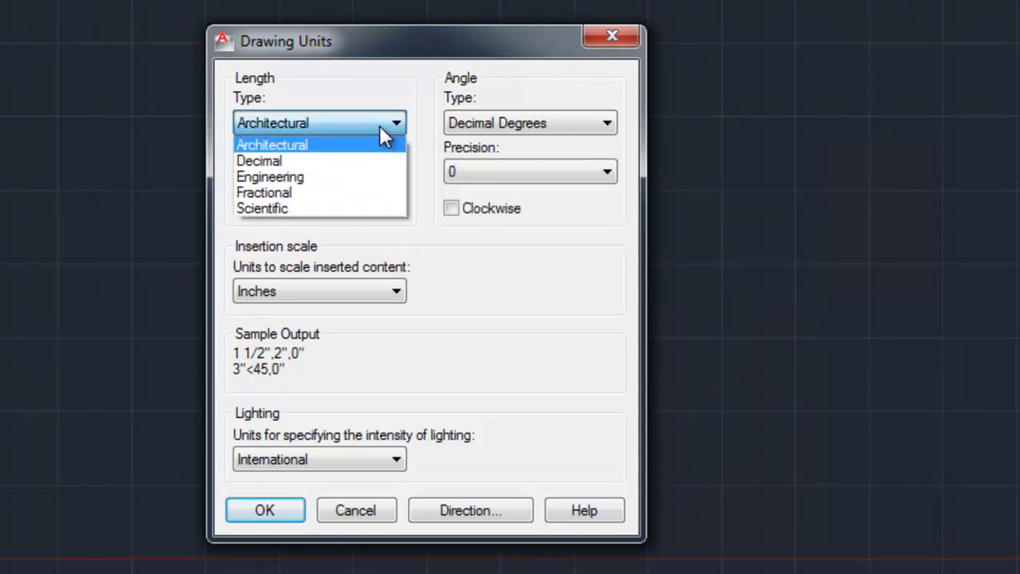
left_click(292, 160)
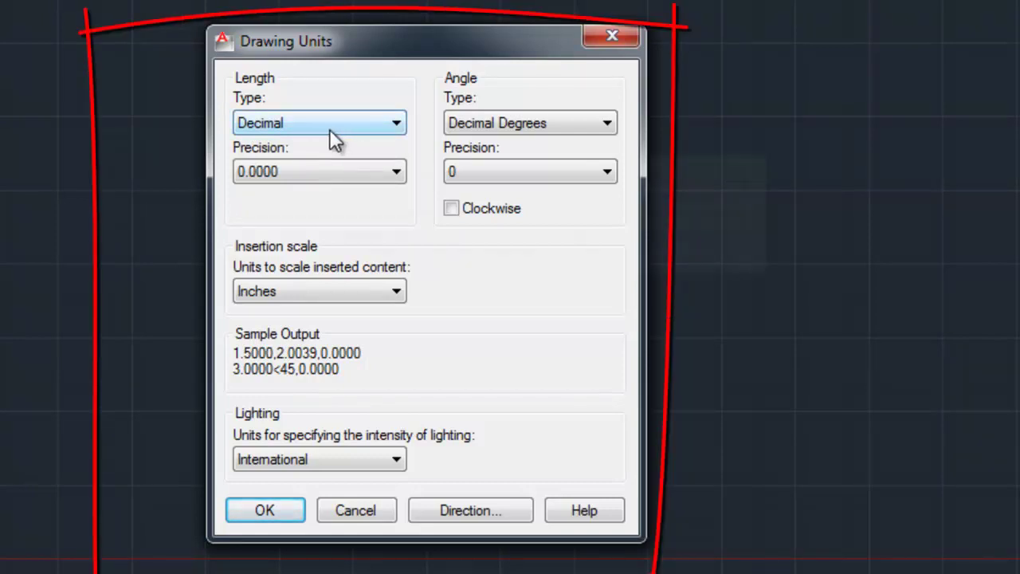
left_click(312, 170)
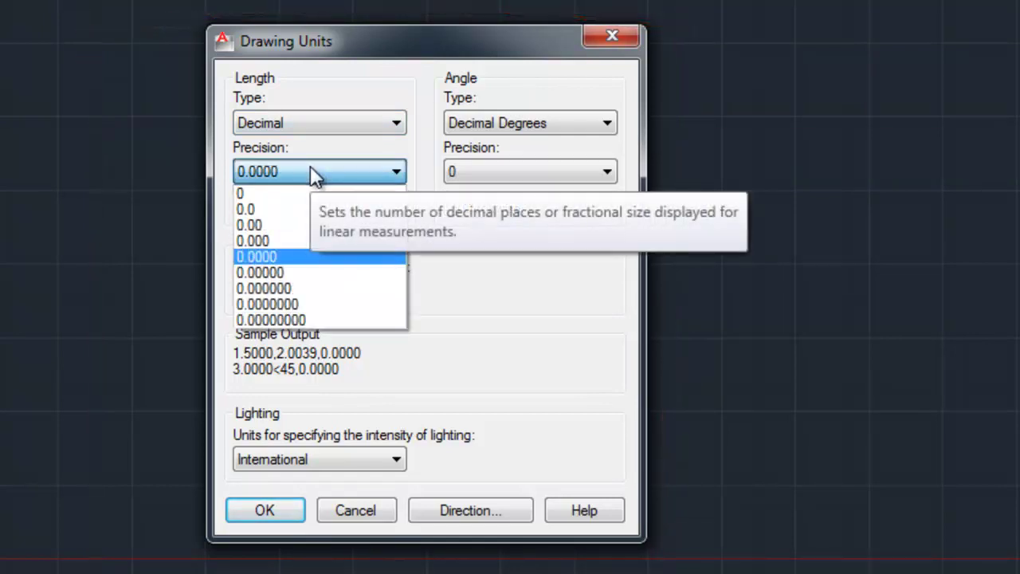
Set 0.00 length precision, Decimal Degrees angles, Centimeters insertion scale and Generic lighting units
left_click(278, 227)
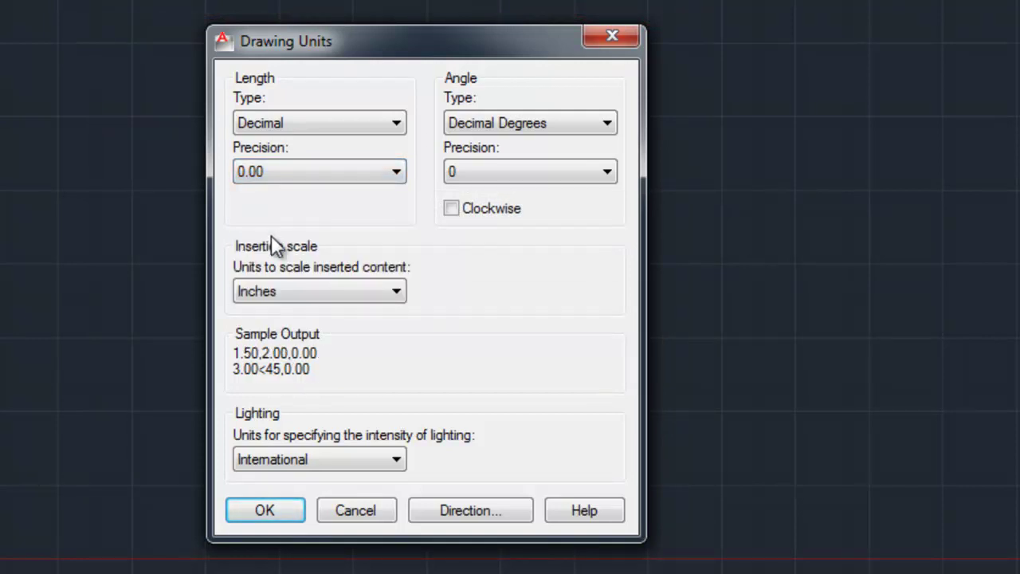
left_click(367, 289)
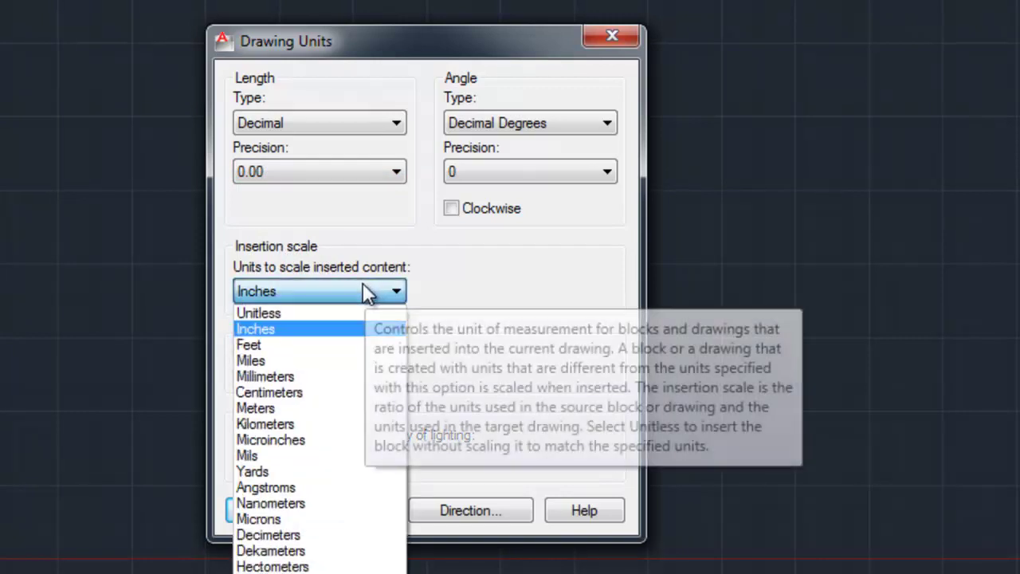
left_click(288, 392)
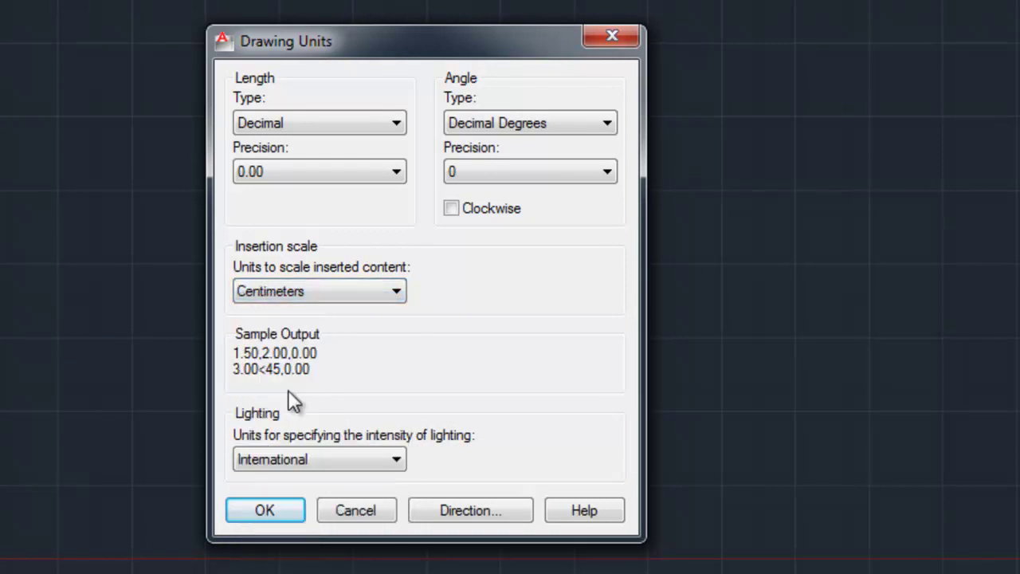
left_click(333, 470)
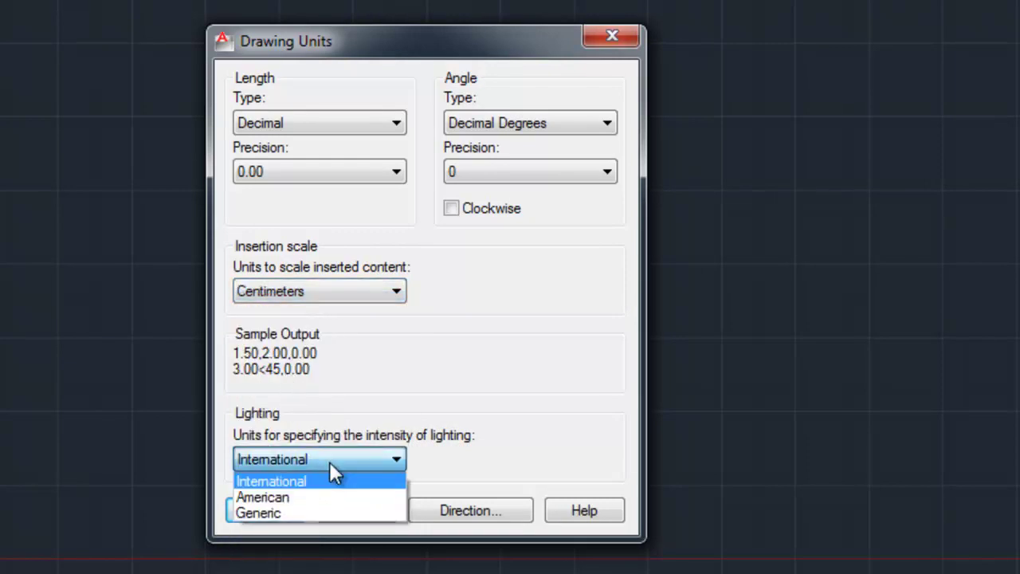
left_click(266, 512)
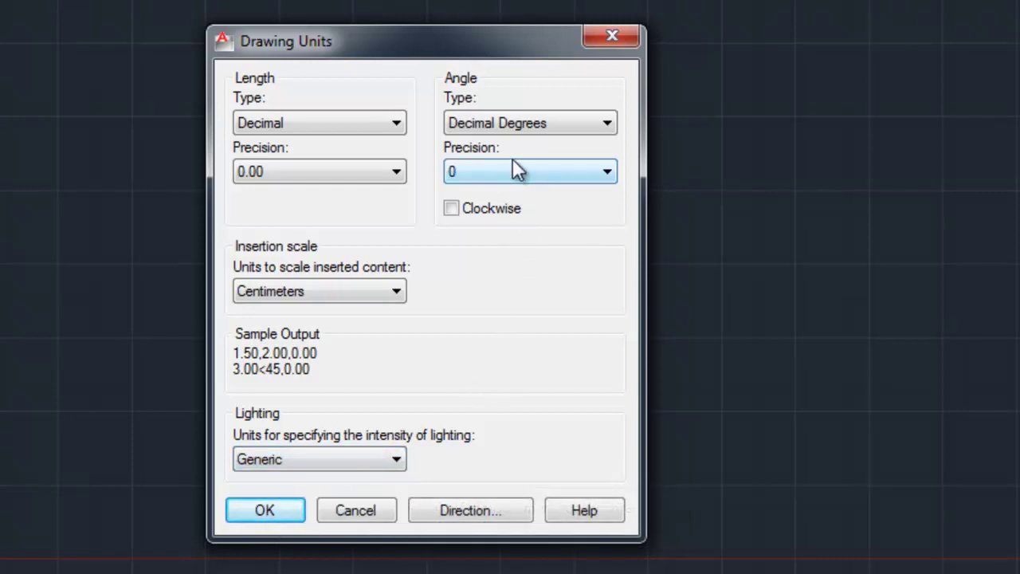
left_click(536, 128)
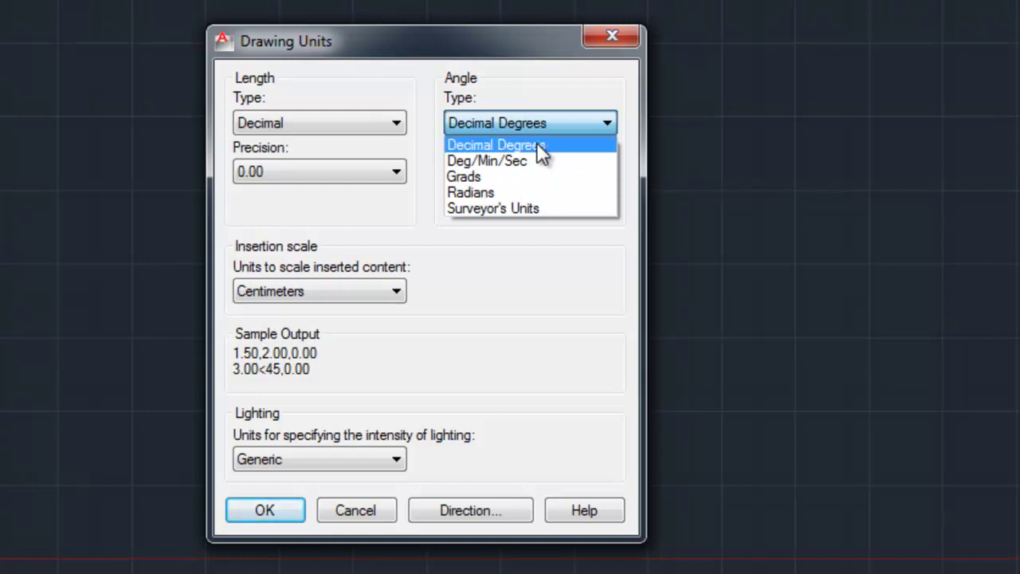
left_click(568, 124)
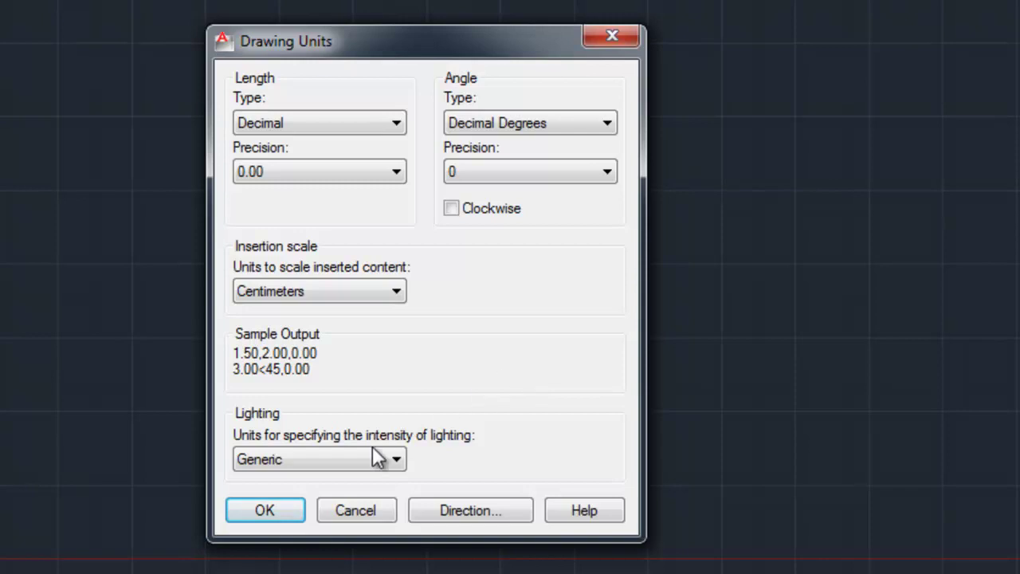
left_click(292, 505)
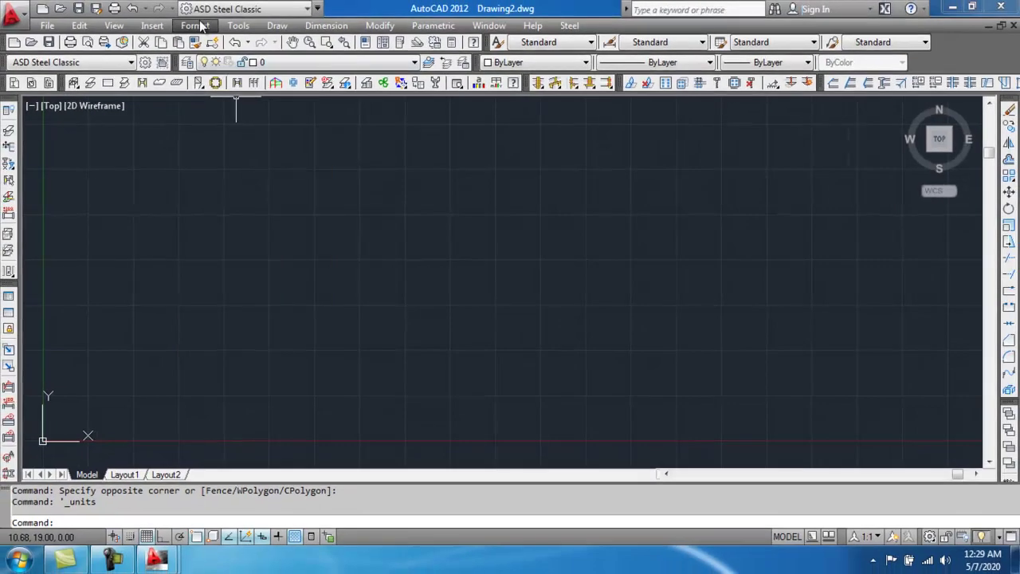
Reset the drawing limits to corners 0.00,0.00 and 12.00,9.00
left_click(195, 26)
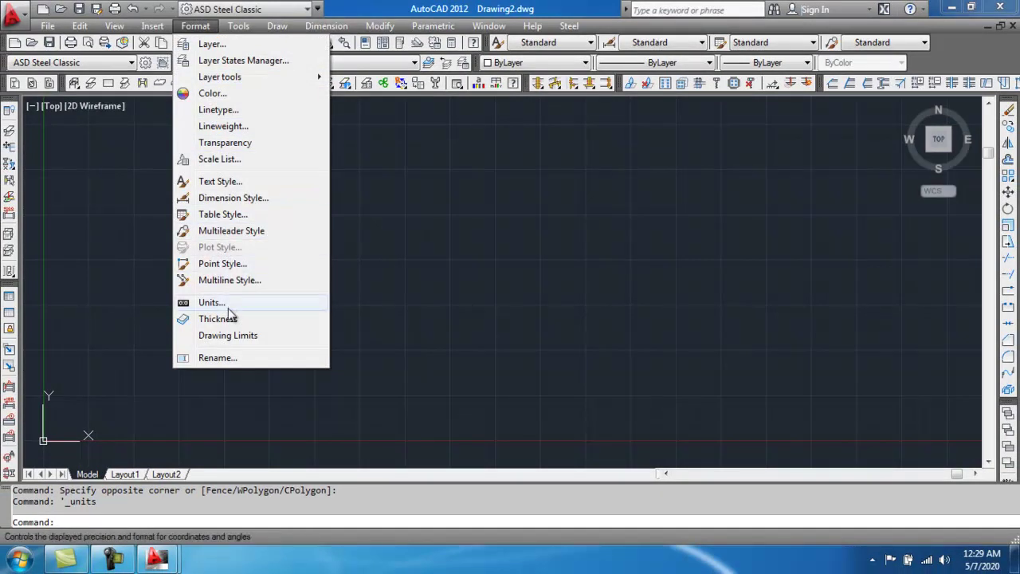
left_click(234, 336)
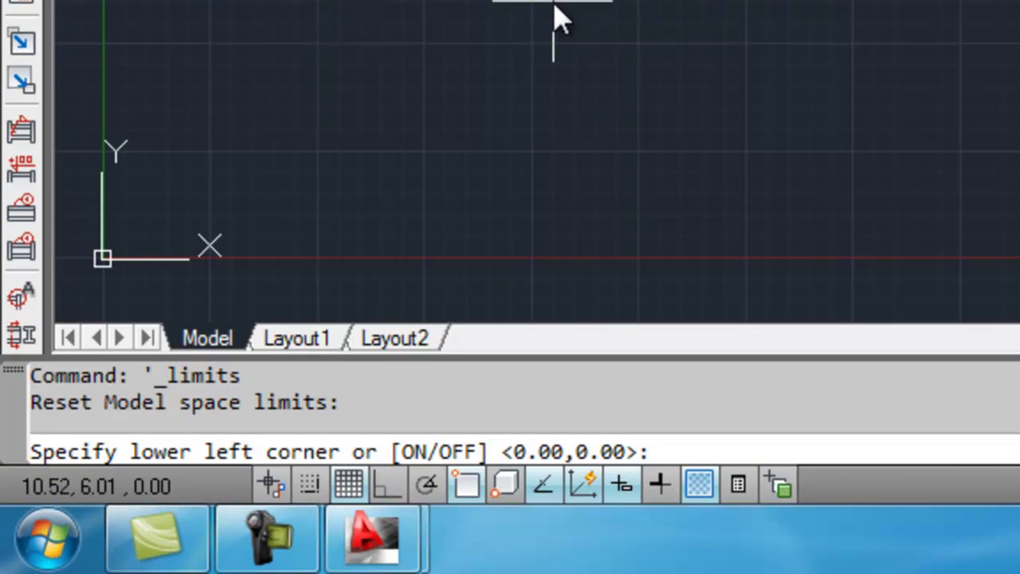
key("Return")
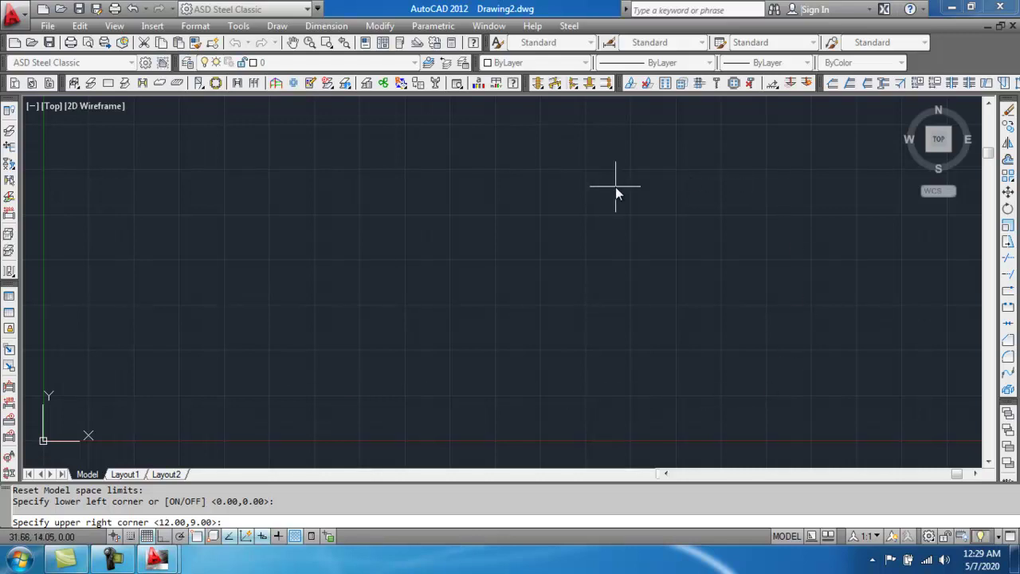
key("Return")
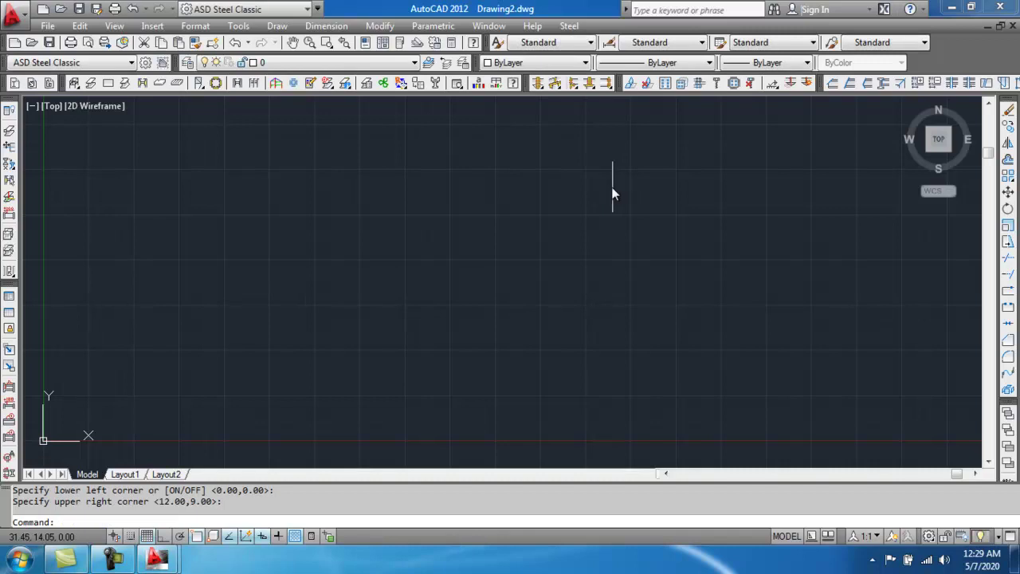
left_click(197, 26)
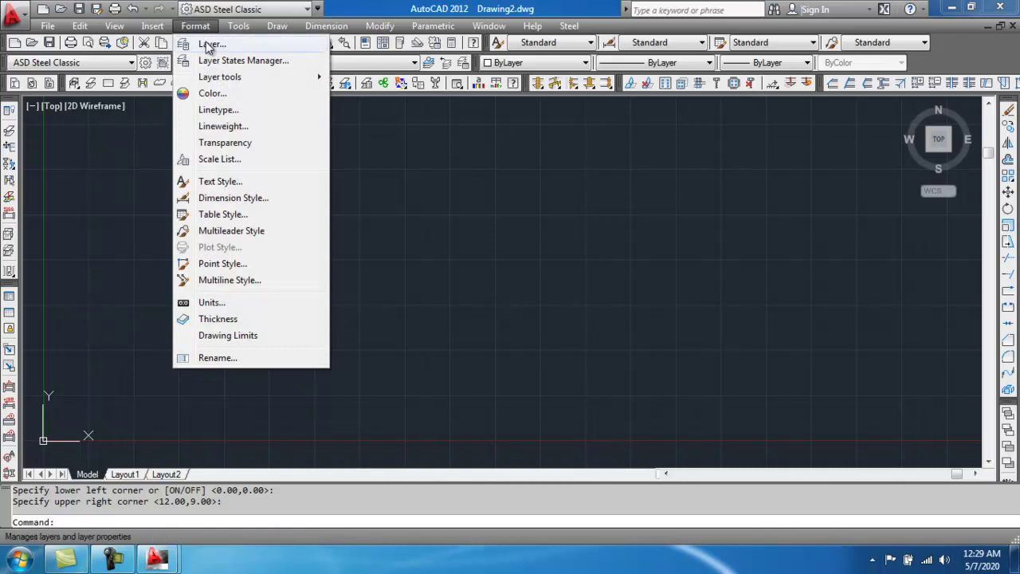
Load every acad.lin linetype, ACAD_ISO02W100 onward, through the Linetype Manager
left_click(218, 110)
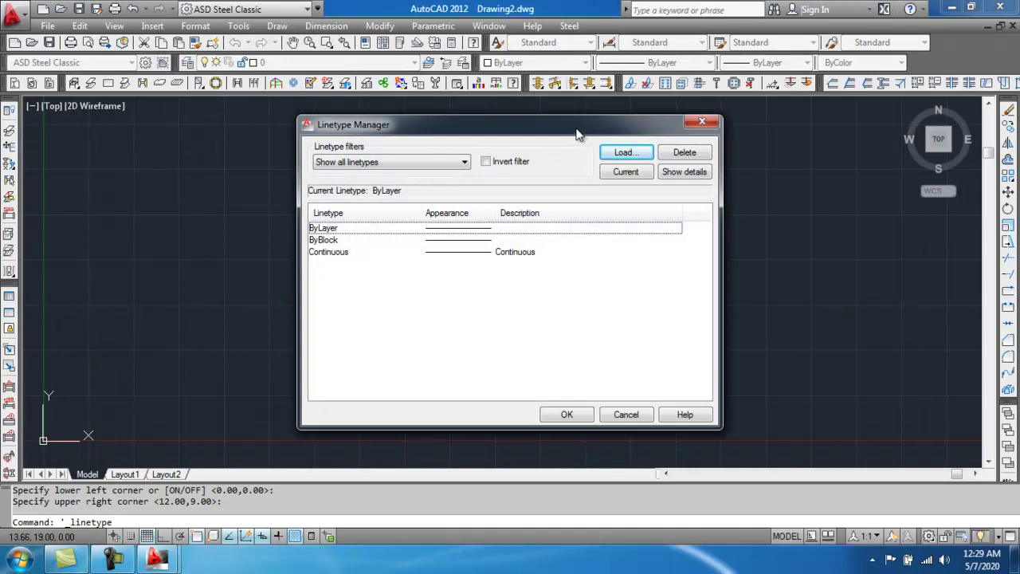
left_click_drag(566, 135, 503, 135)
left_click(559, 151)
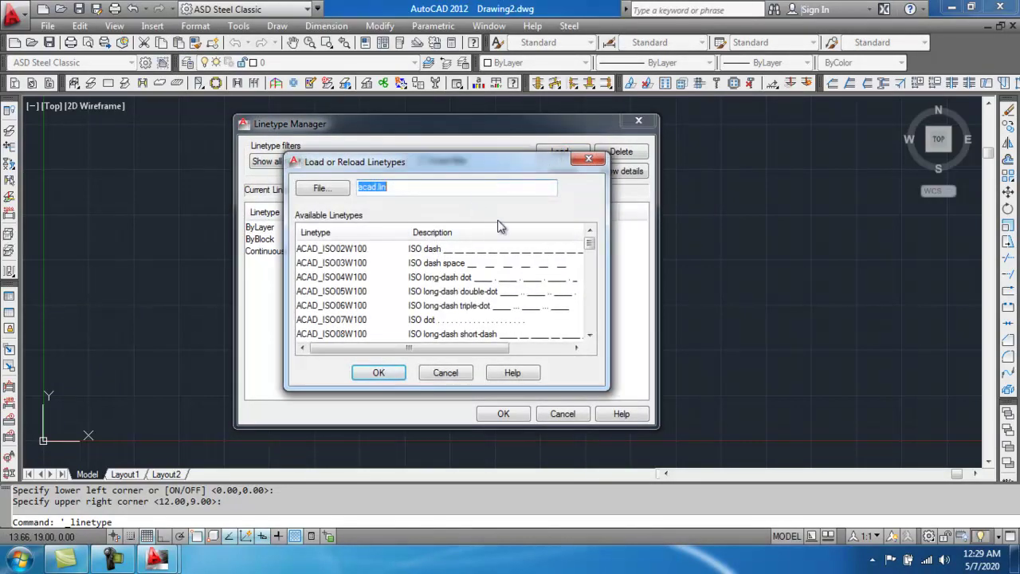
left_click(364, 250)
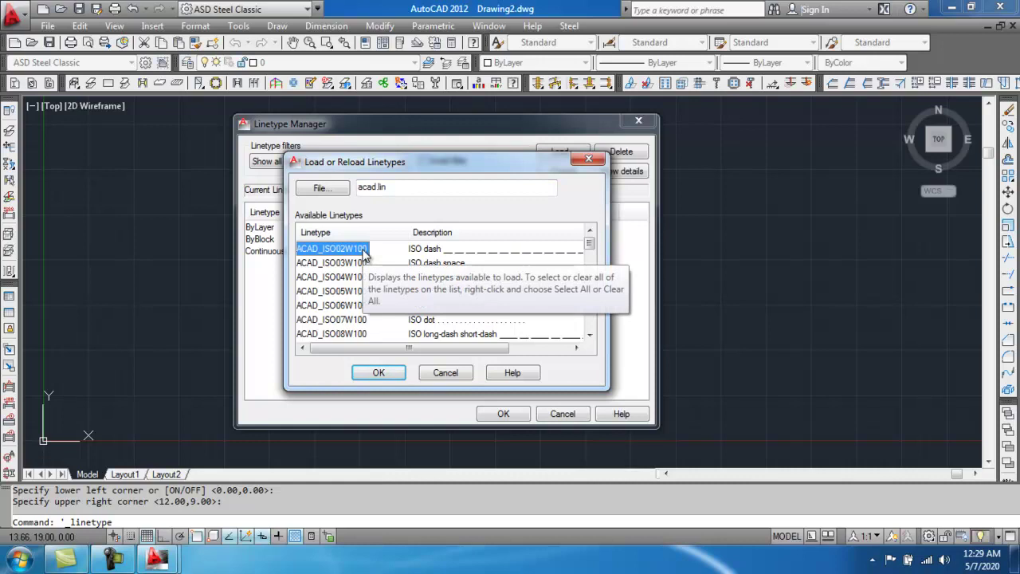
right_click(364, 251)
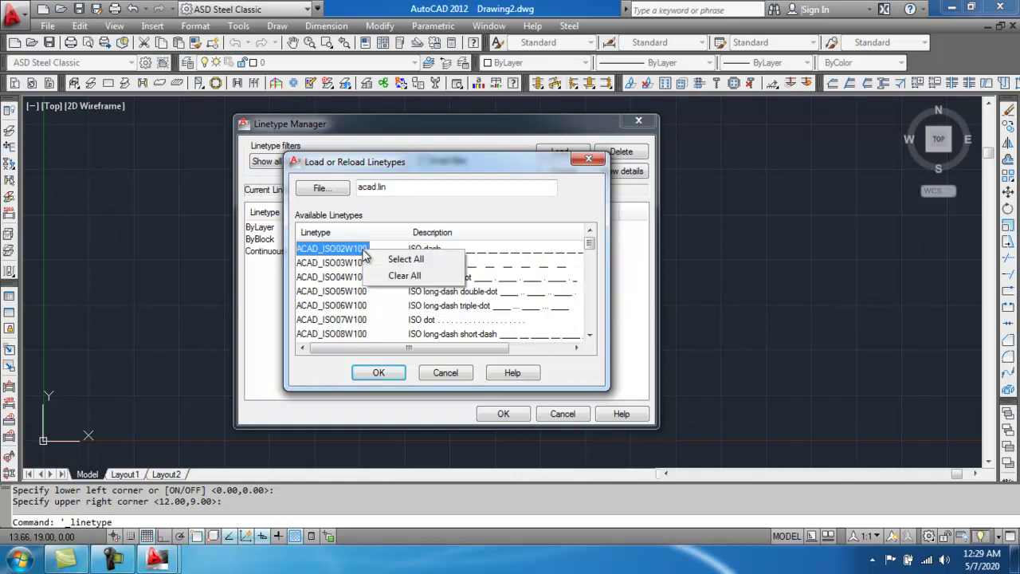
left_click(404, 260)
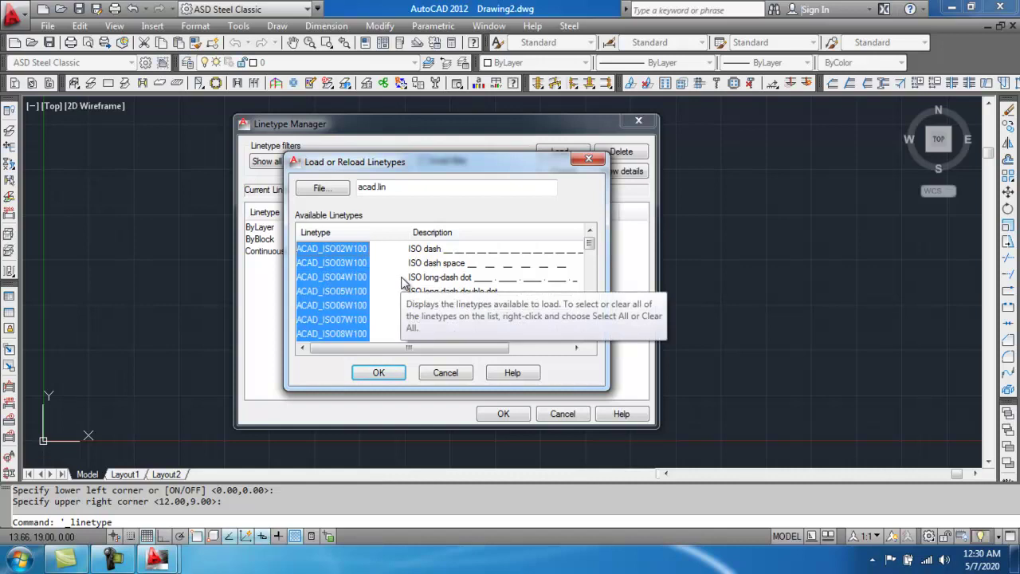
left_click(385, 374)
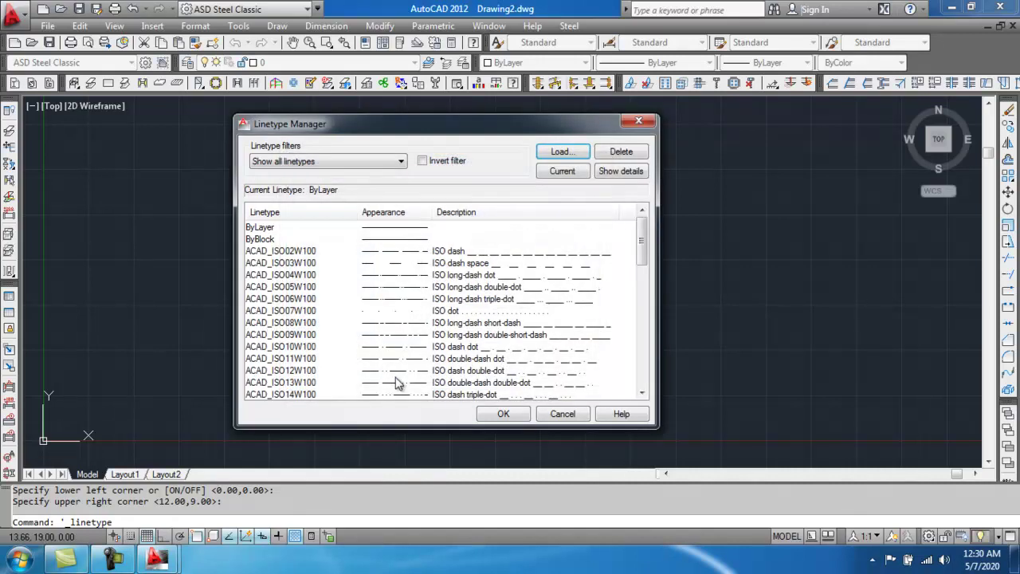
left_click(503, 415)
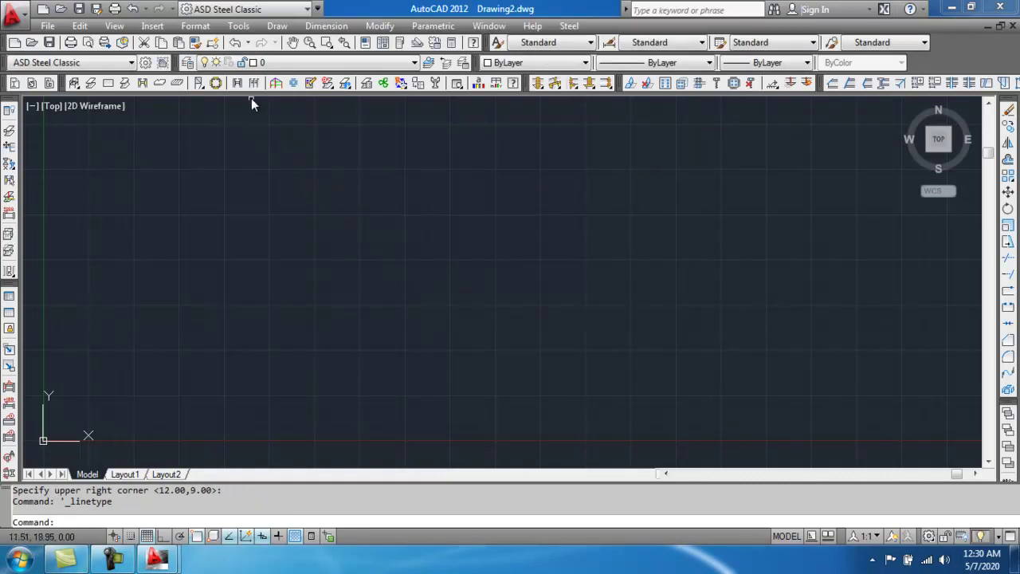
Set the point style to the circled cross at 5% size relative to screen
left_click(209, 29)
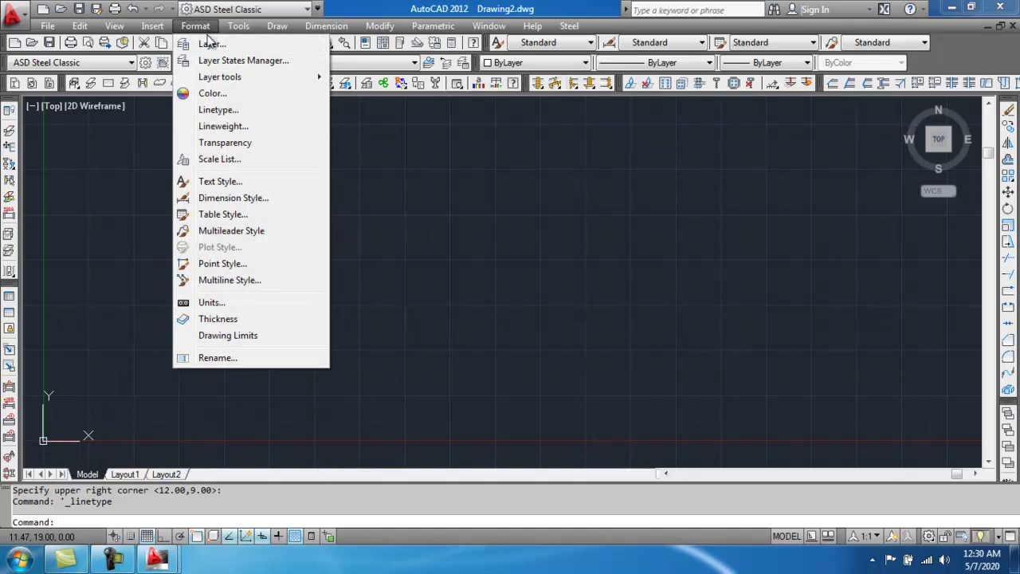
left_click(224, 264)
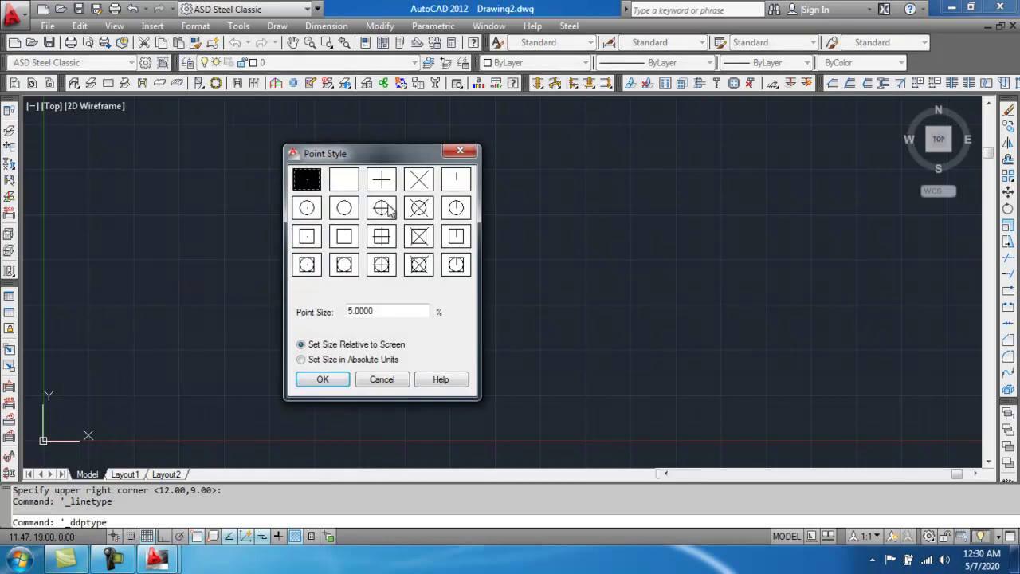
left_click(381, 208)
left_click(322, 379)
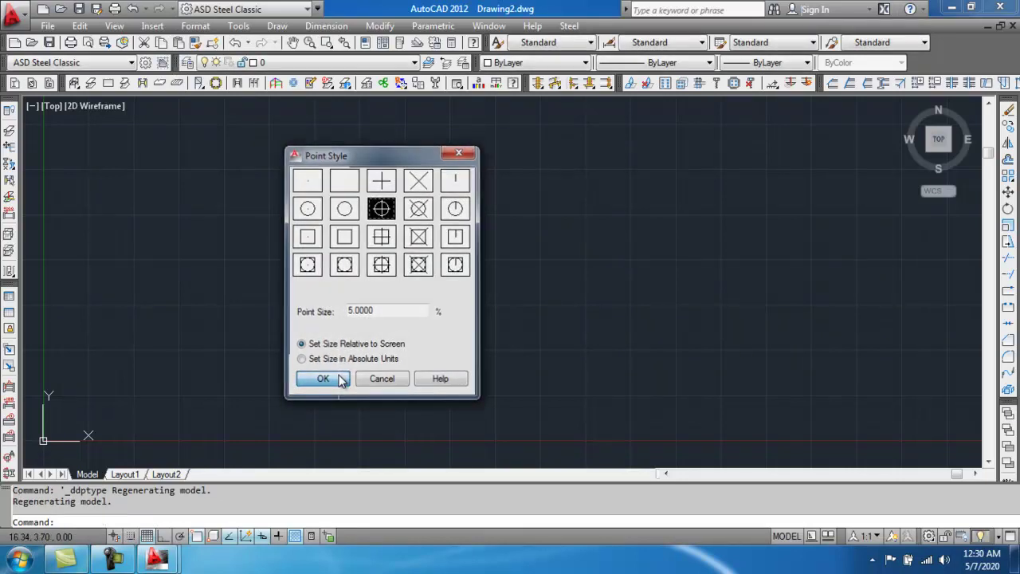
left_click(46, 27)
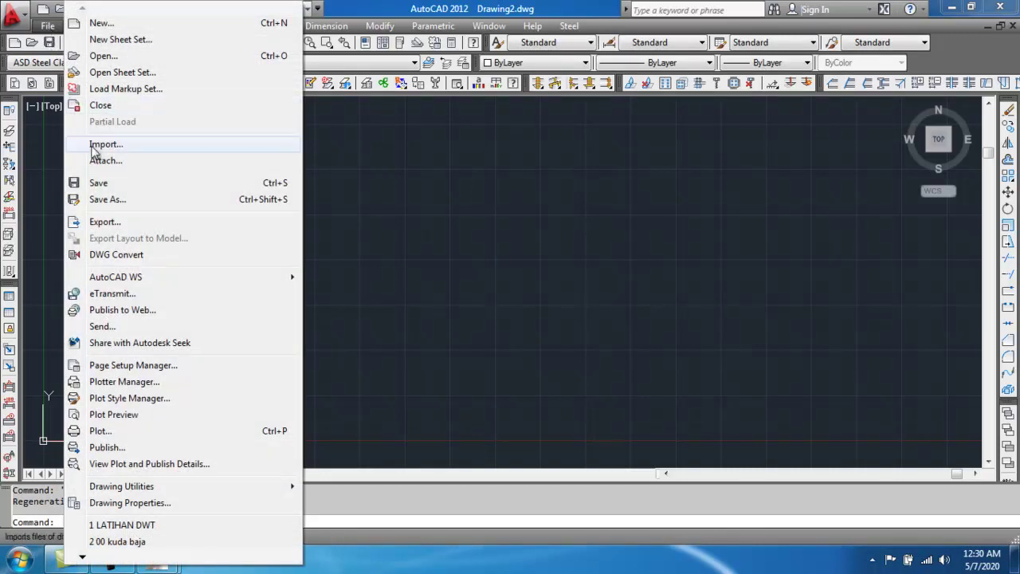
Save the drawing as a .dwt over the existing LATIHAN DWT template, then exit AutoCAD
left_click(110, 199)
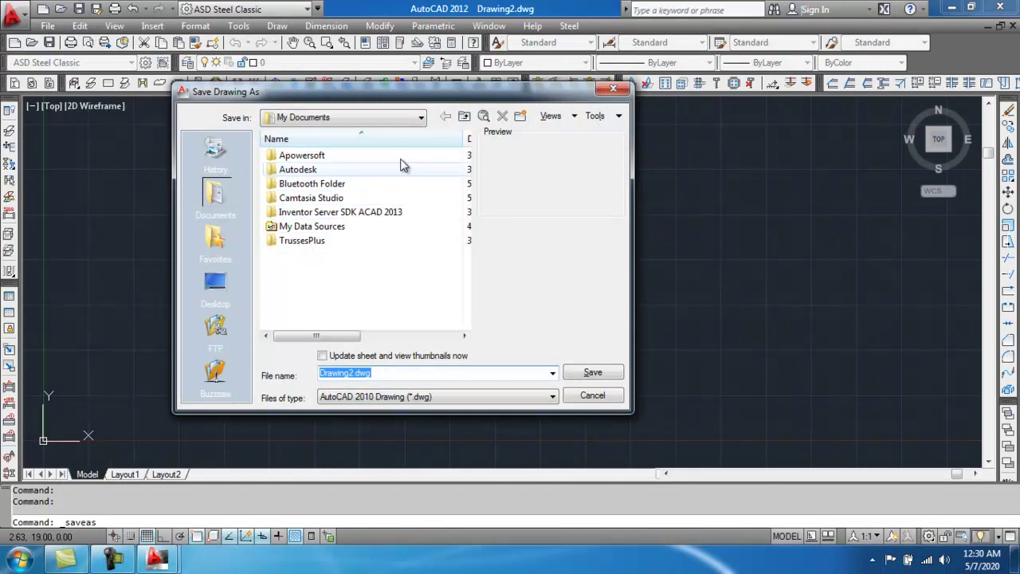
left_click(448, 396)
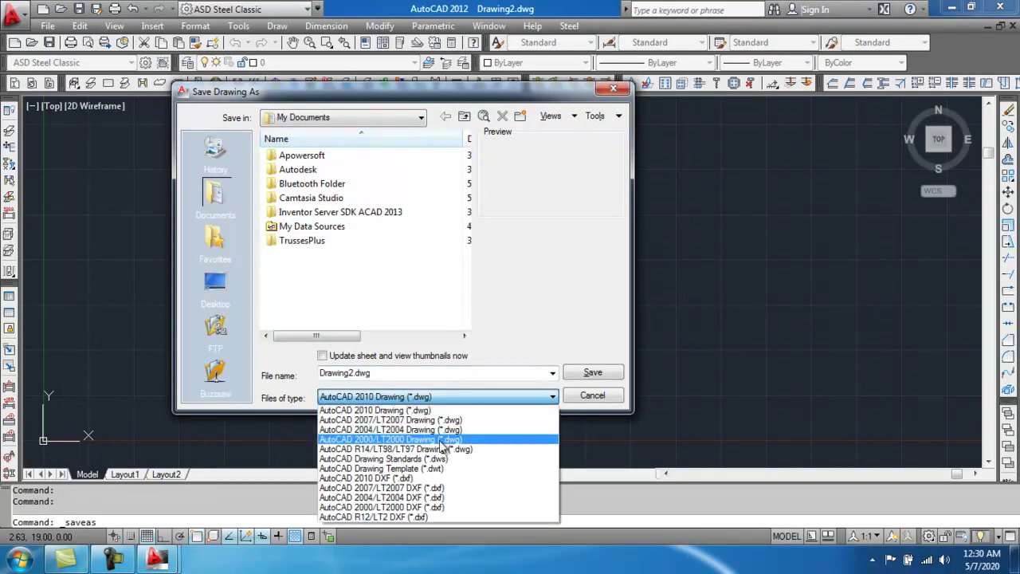
left_click(433, 468)
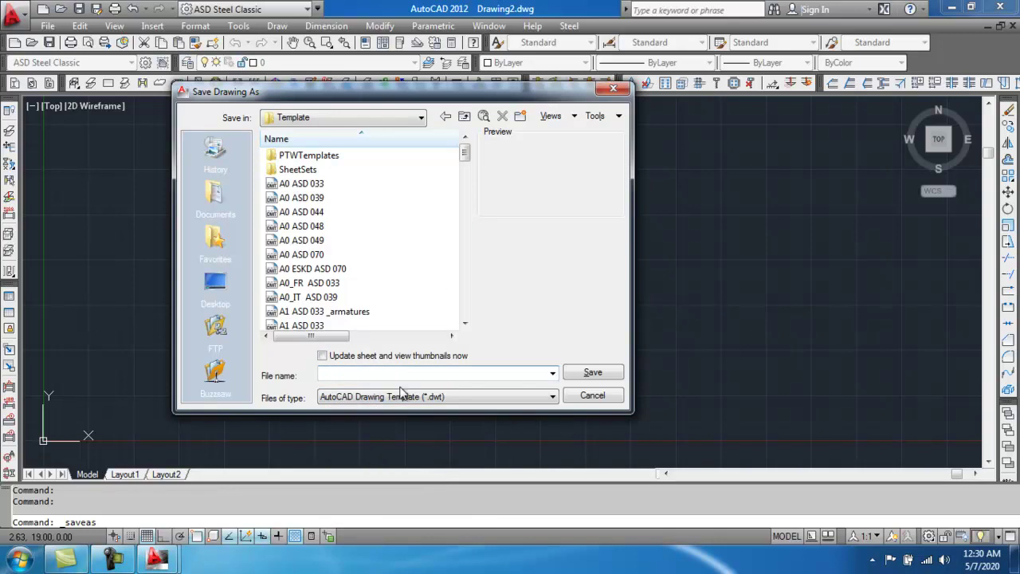
left_click(303, 184)
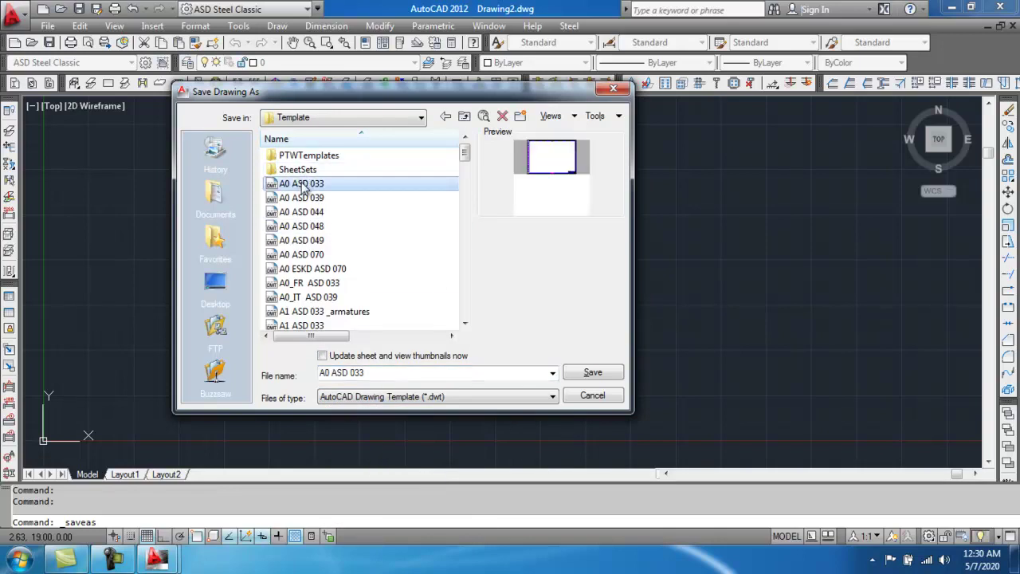
key("l")
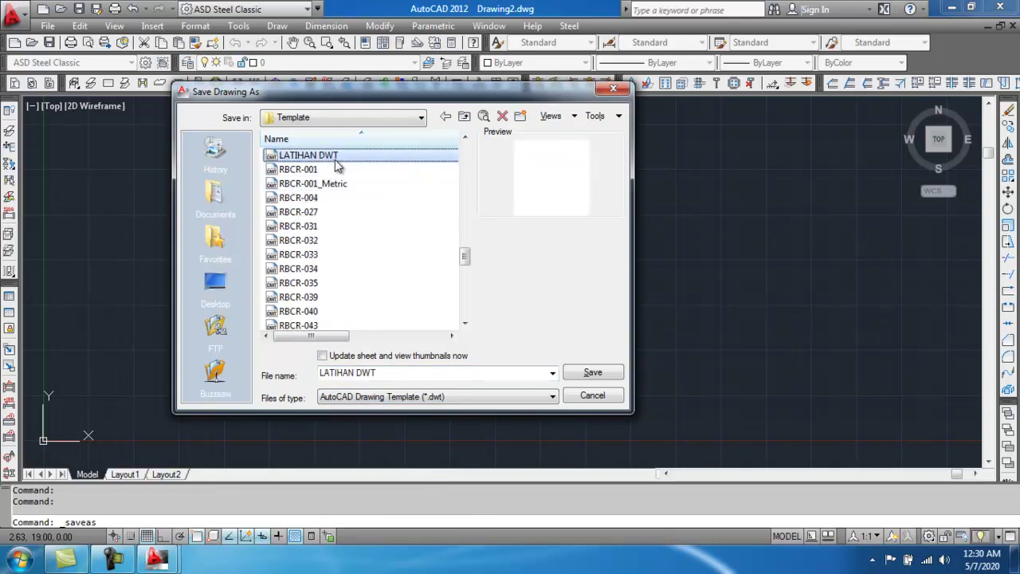
left_click(590, 378)
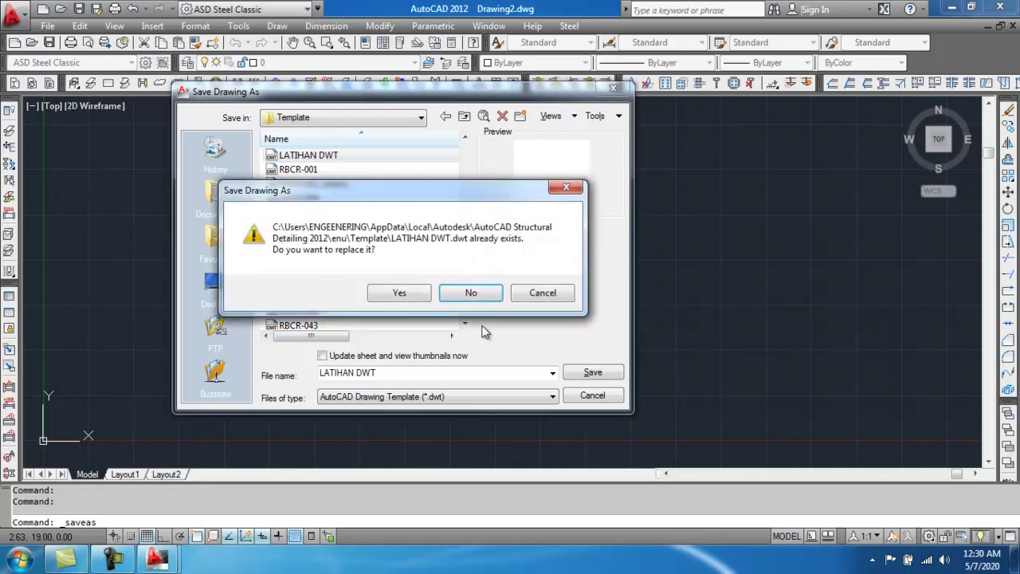
left_click(409, 294)
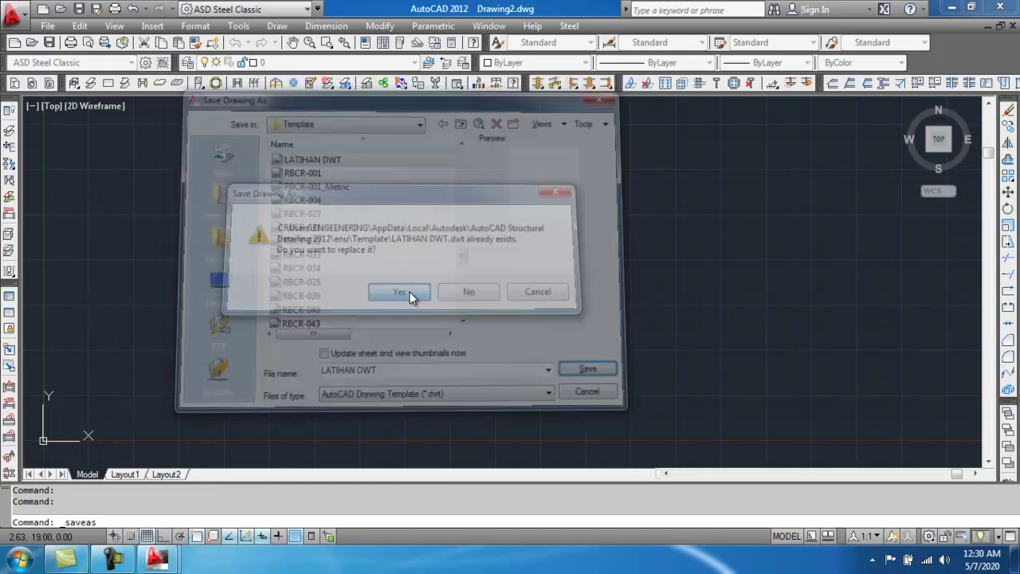
left_click(285, 155)
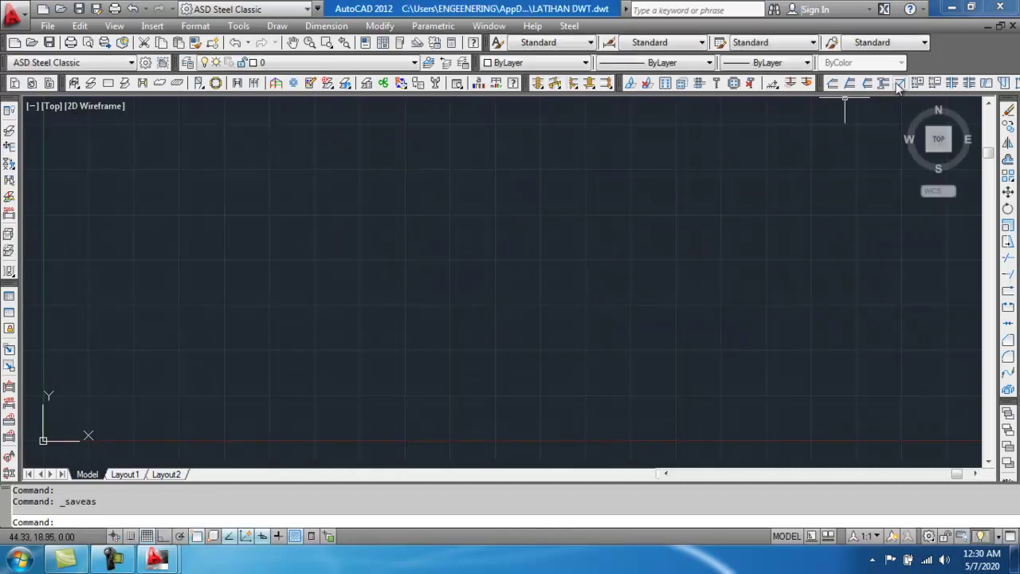
left_click(1002, 10)
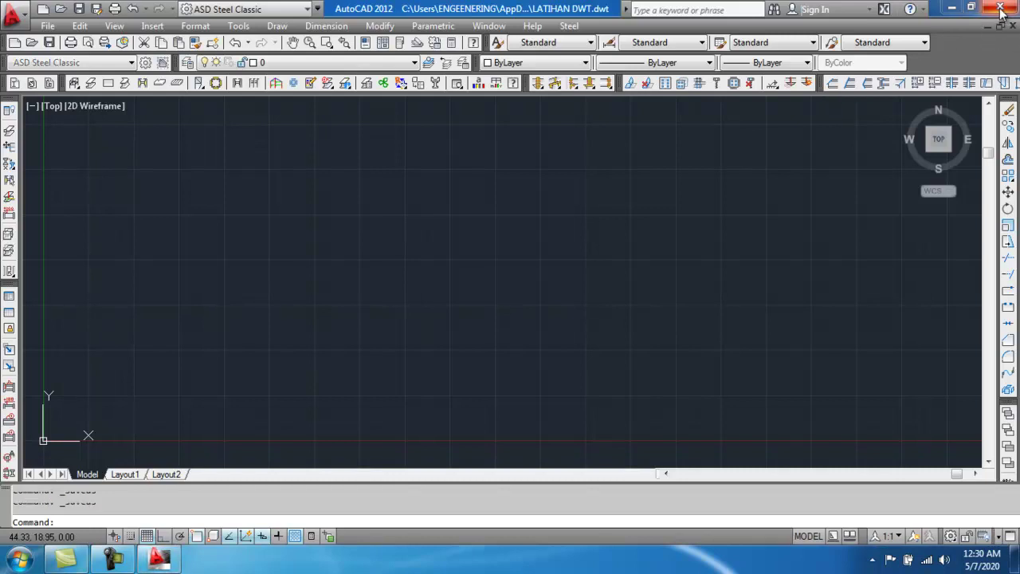